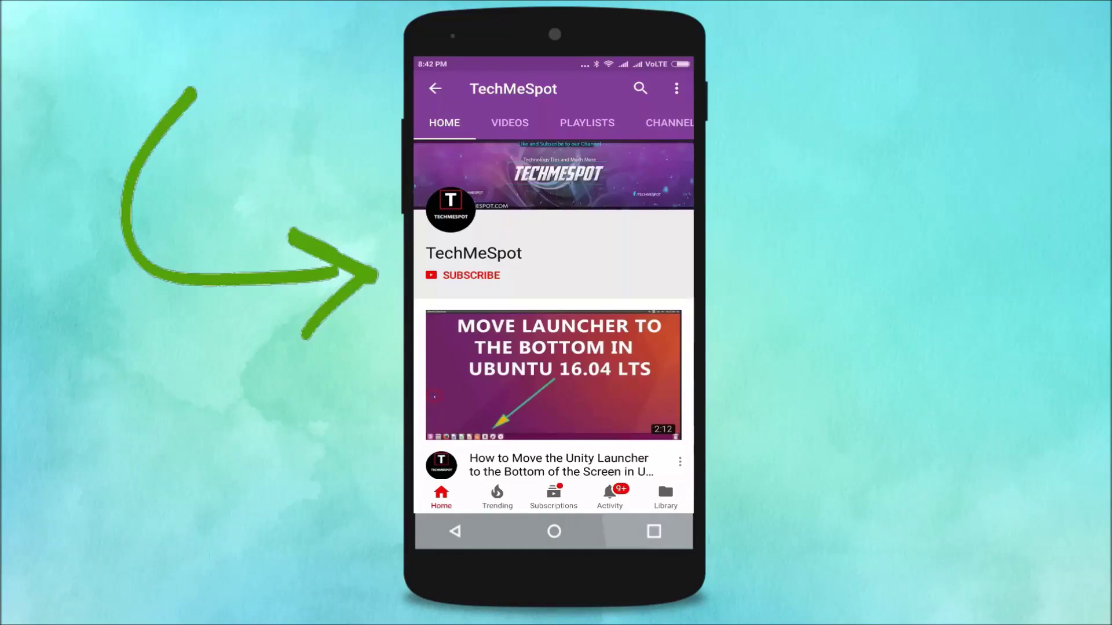
Step: Subscribe to the TechMeSpot YouTube channel and turn on all its notifications
{"action": "left_click", "coordinate": [472, 275]}
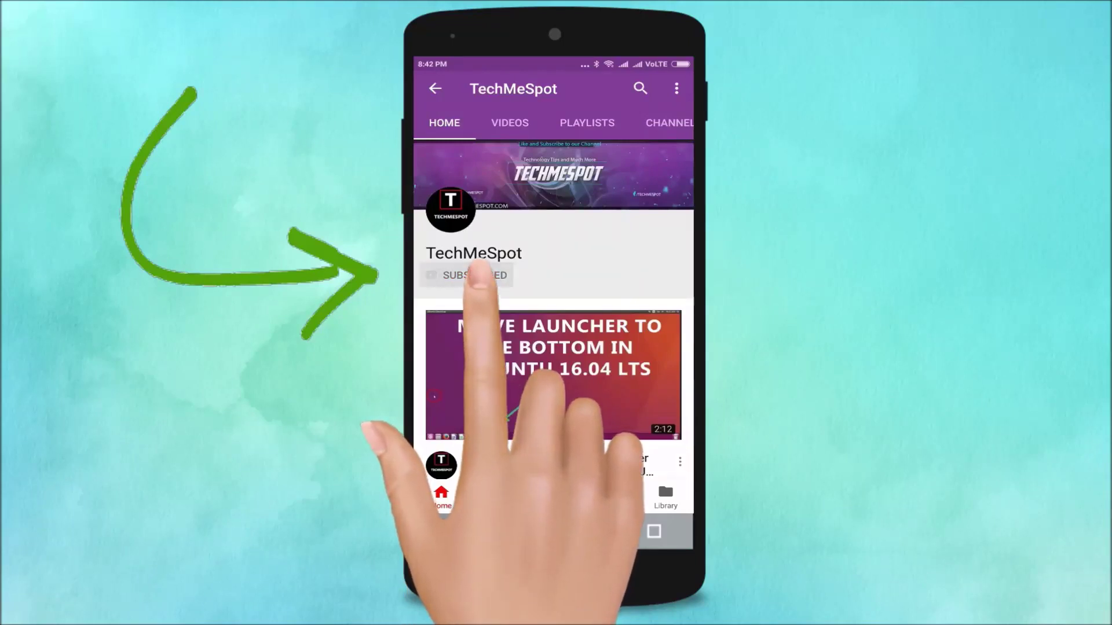
{"action": "left_click", "coordinate": [541, 276]}
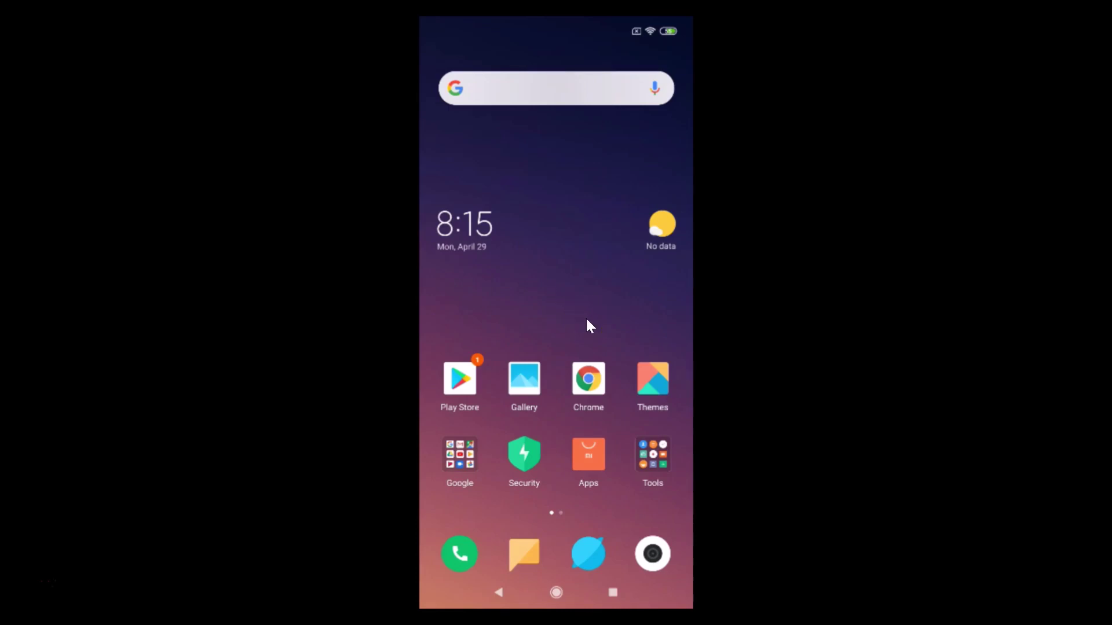
Step: Open Settings, check About phone shows MIUI Global 10.2 Stable, and return to the main list
{"action": "scroll", "coordinate": [585, 317], "scroll_direction": "down", "scroll_amount": 2}
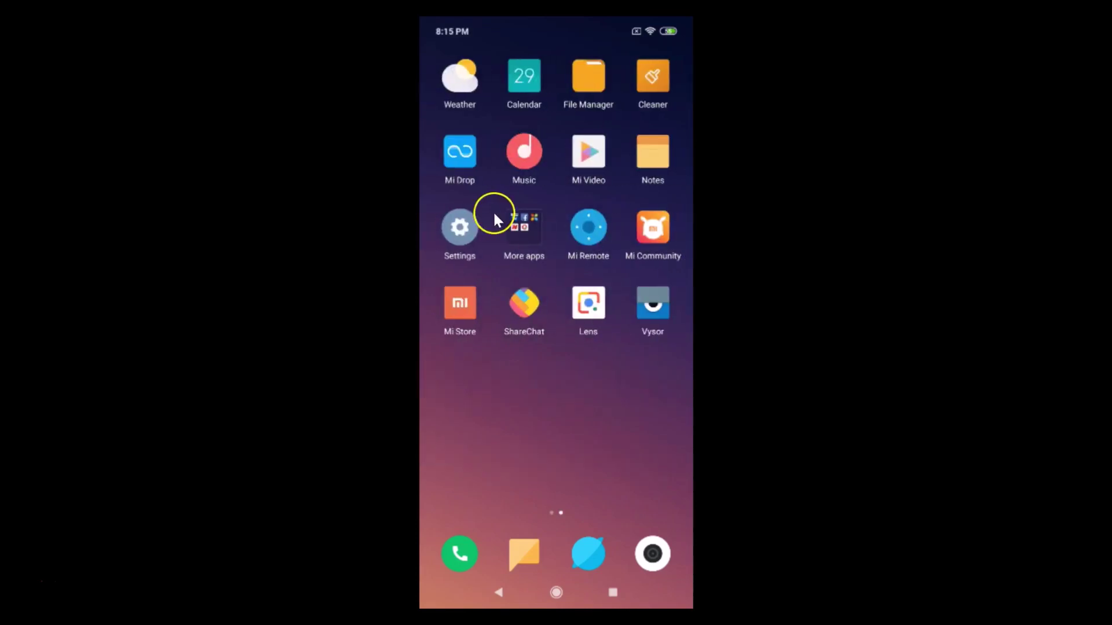
{"action": "left_click", "coordinate": [462, 239]}
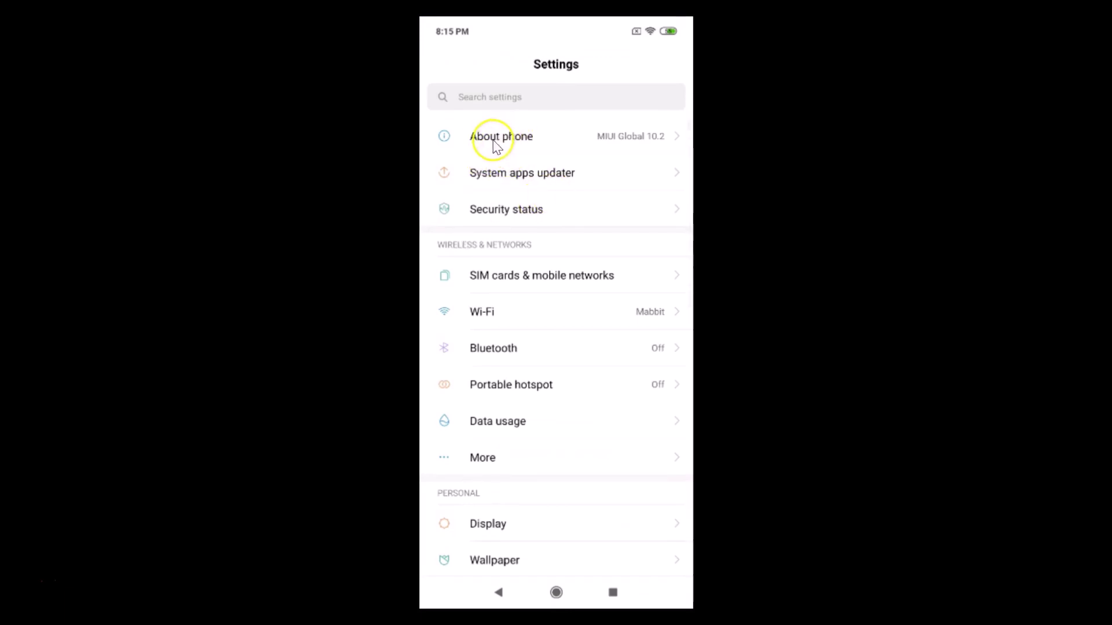
{"action": "left_click", "coordinate": [522, 142]}
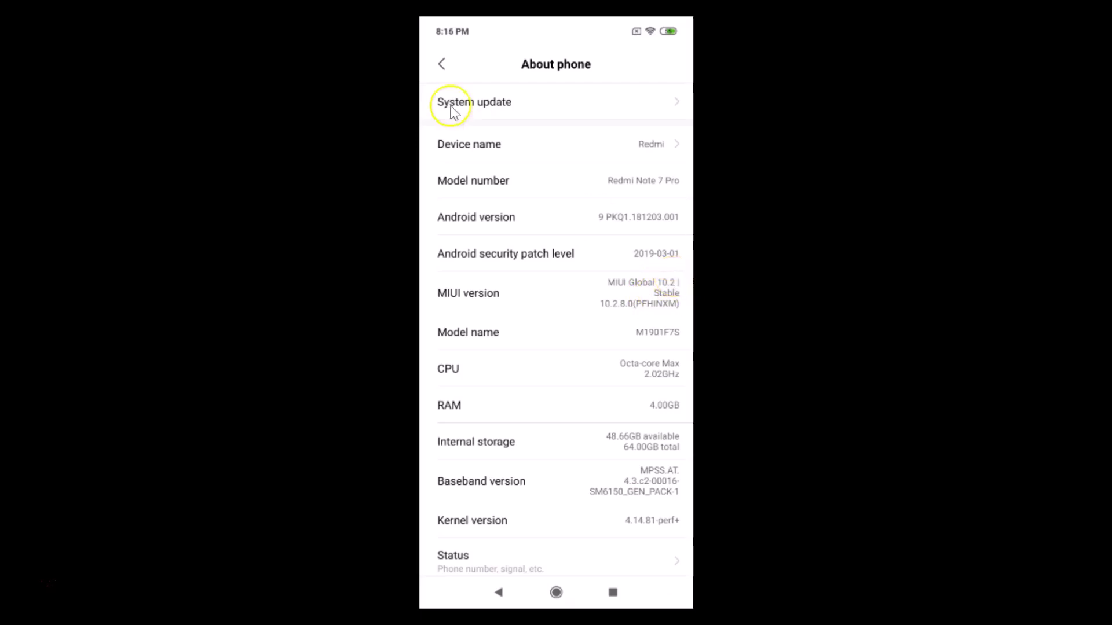
{"action": "left_click", "coordinate": [442, 63]}
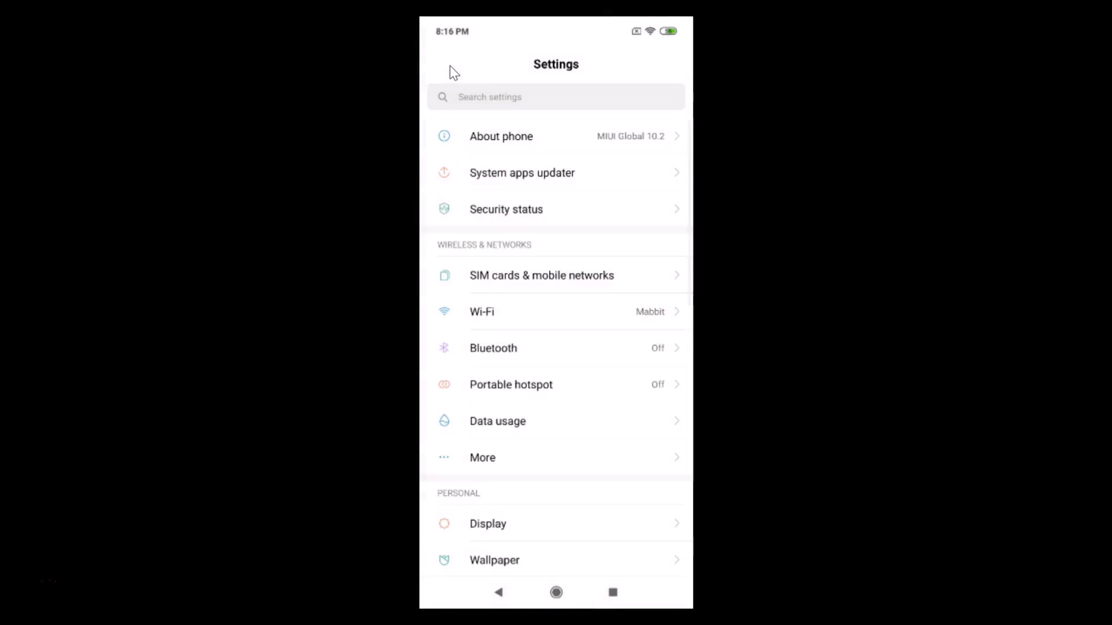
Step: Leave Settings and launch Gmail from the Google apps folder on the first home page
{"action": "right_click", "coordinate": [451, 70]}
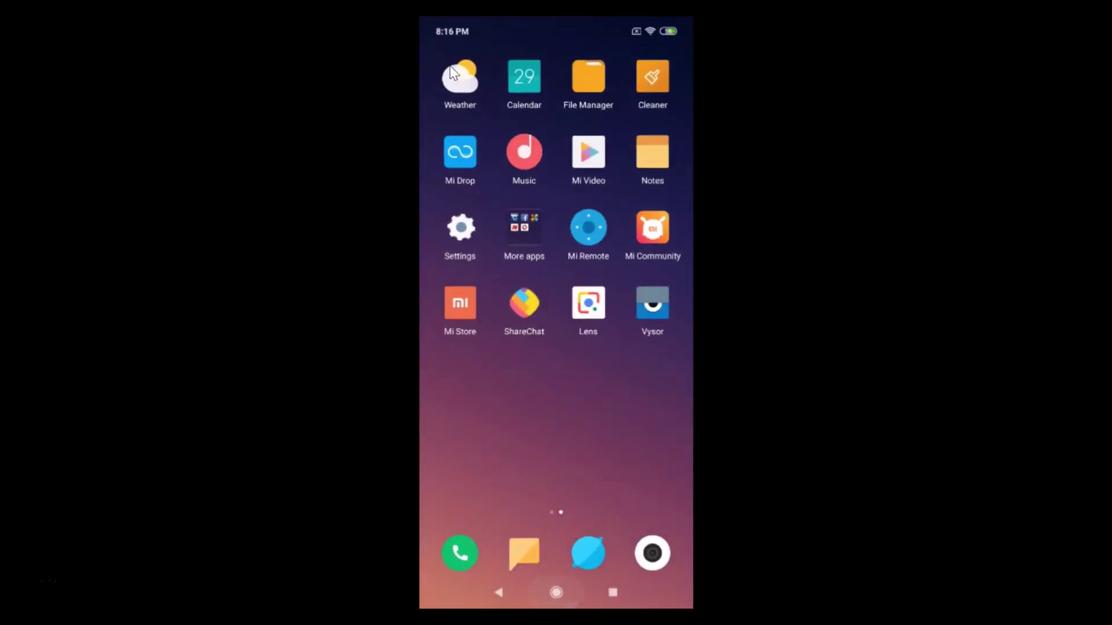
{"action": "middle_click", "coordinate": [536, 370]}
{"action": "left_click", "coordinate": [457, 467]}
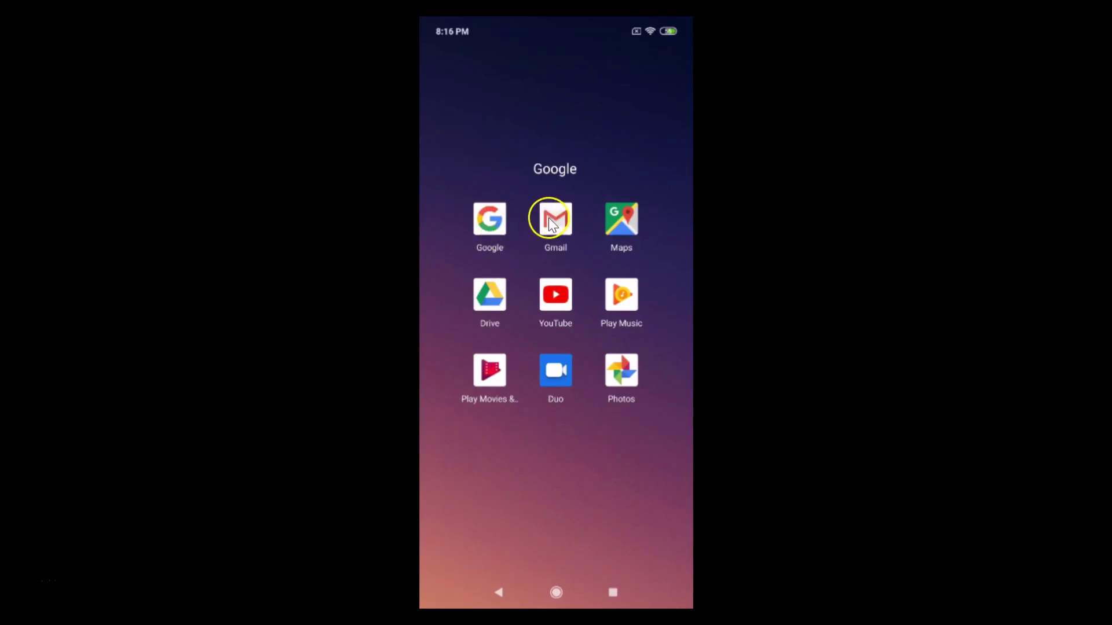
{"action": "left_click", "coordinate": [551, 220]}
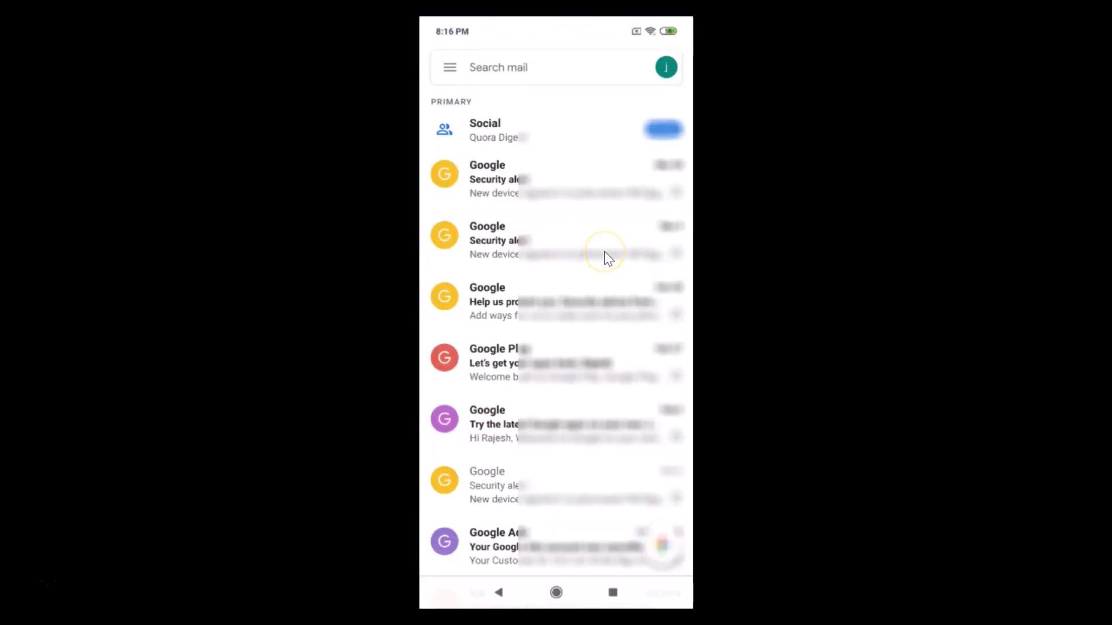
Step: View the signed-in account in Gmail's settings, then return to the home screen
{"action": "left_click", "coordinate": [450, 69]}
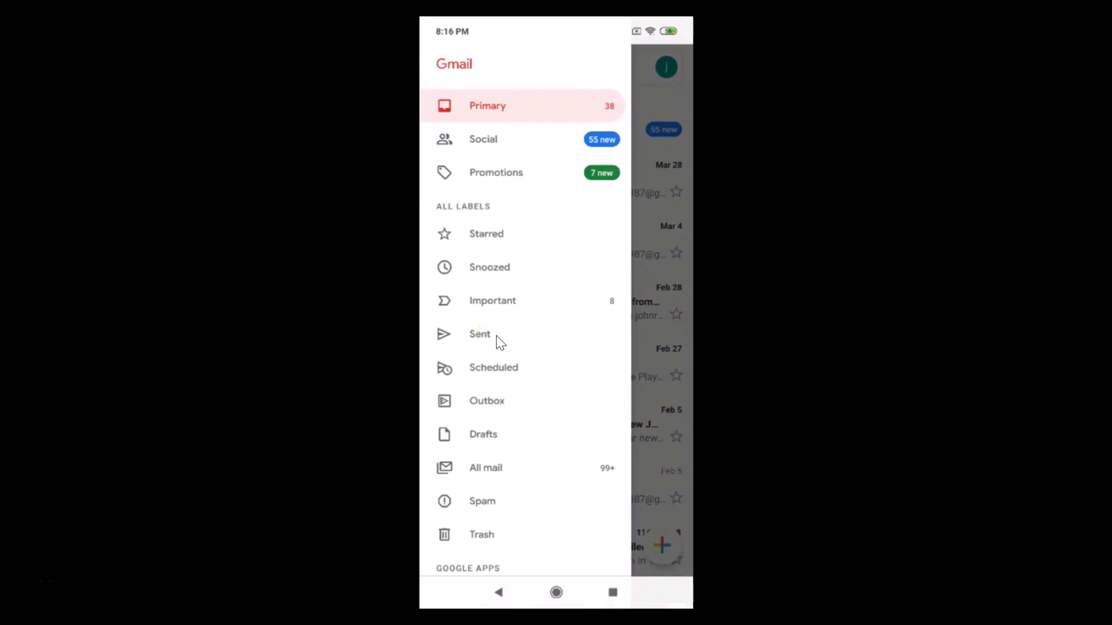
{"action": "scroll", "coordinate": [497, 337], "scroll_direction": "down", "scroll_amount": 5}
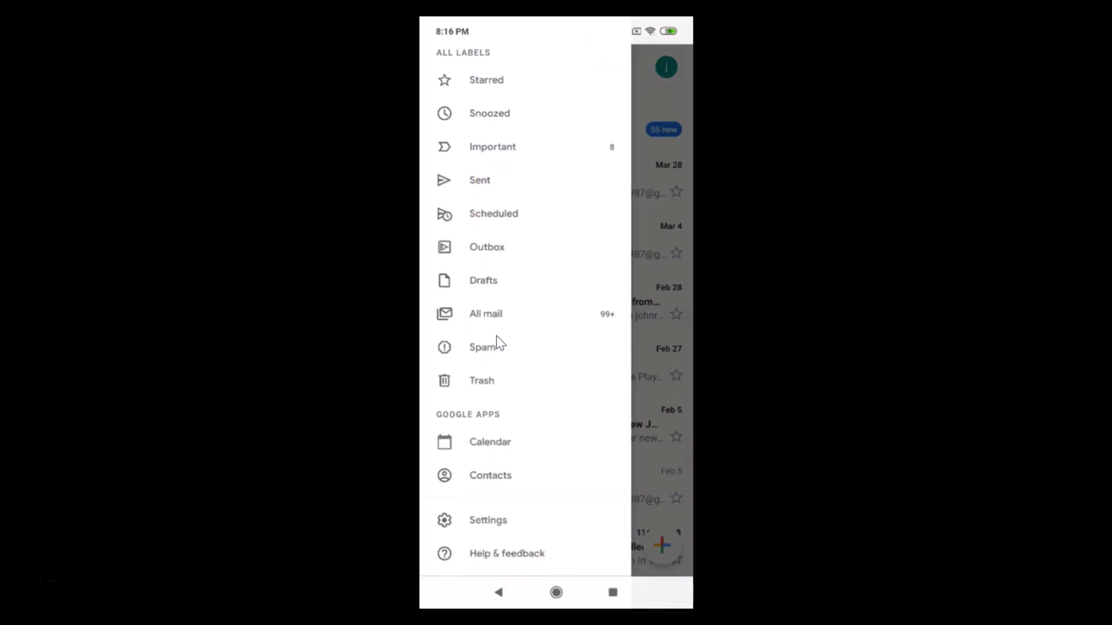
{"action": "left_click", "coordinate": [476, 525]}
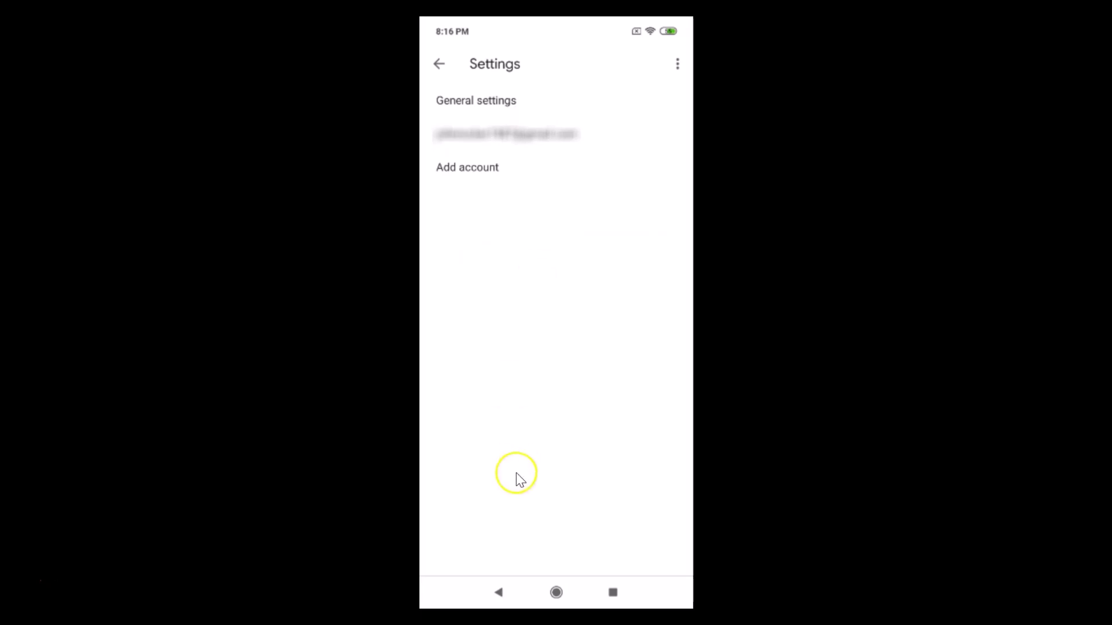
{"action": "left_click", "coordinate": [555, 591]}
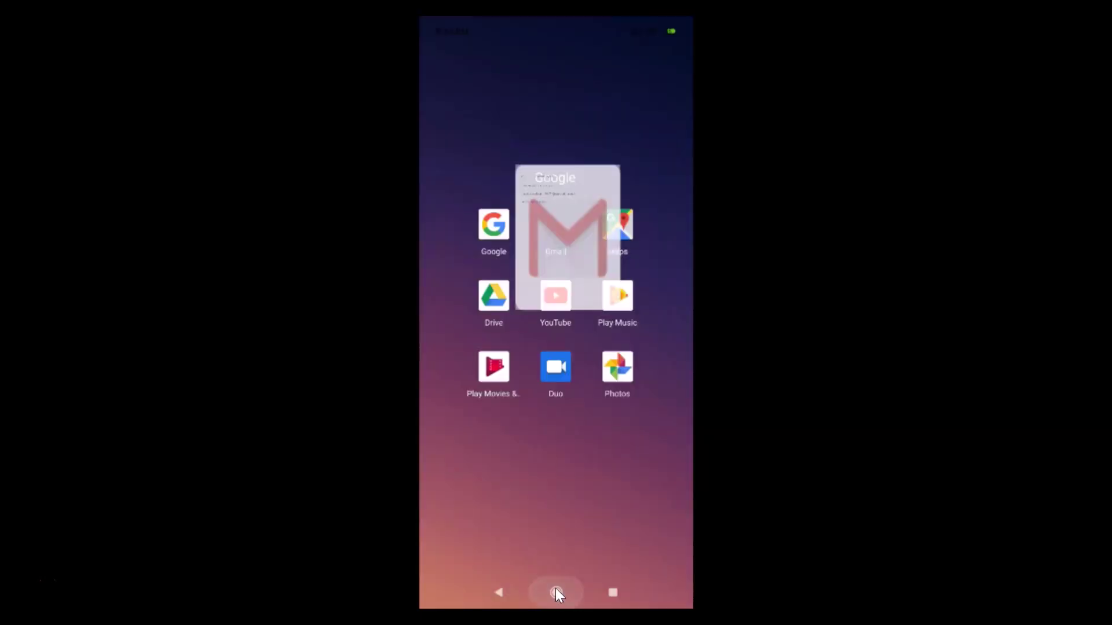
Step: Close the Google folder, open the phone's Settings, and scroll down the list
{"action": "left_click", "coordinate": [556, 591]}
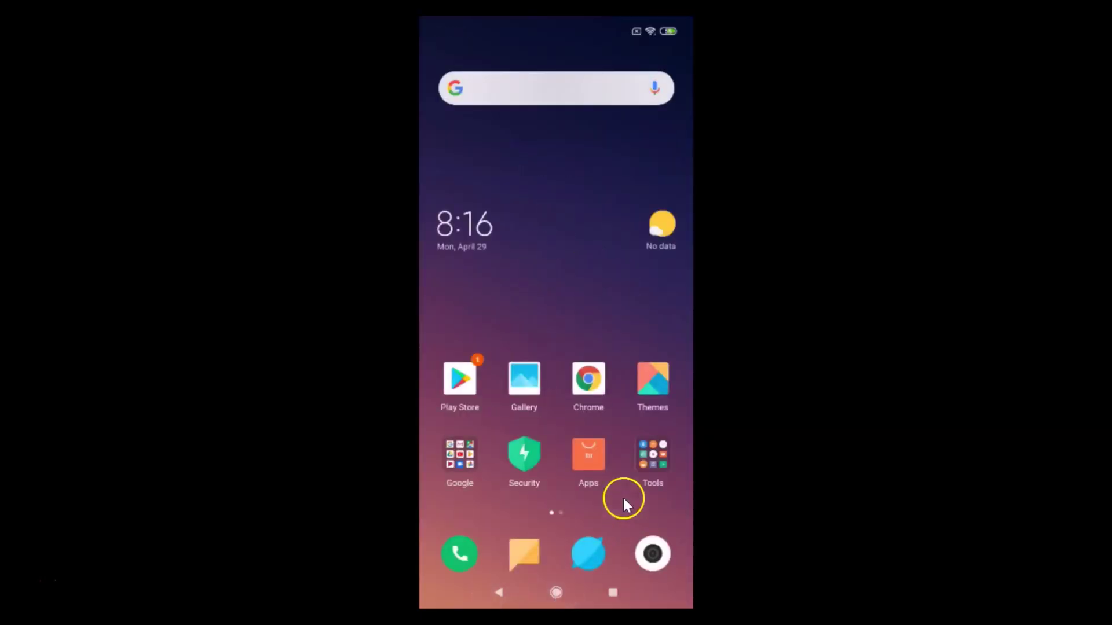
{"action": "scroll", "coordinate": [590, 355], "scroll_direction": "down", "scroll_amount": 1}
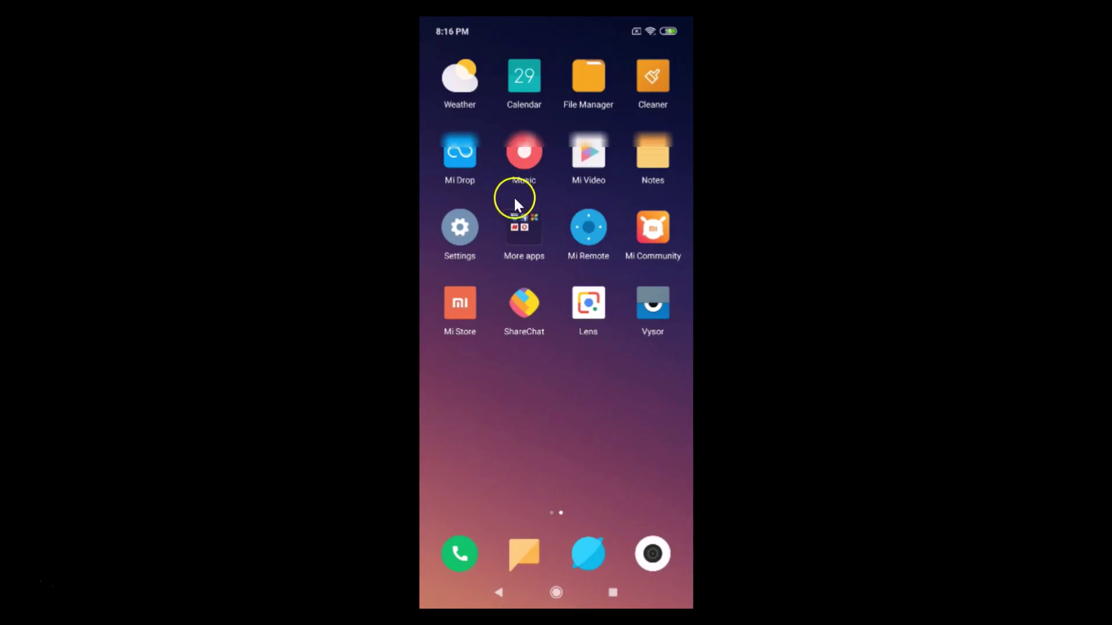
{"action": "left_click", "coordinate": [462, 229]}
{"action": "left_click", "coordinate": [526, 307]}
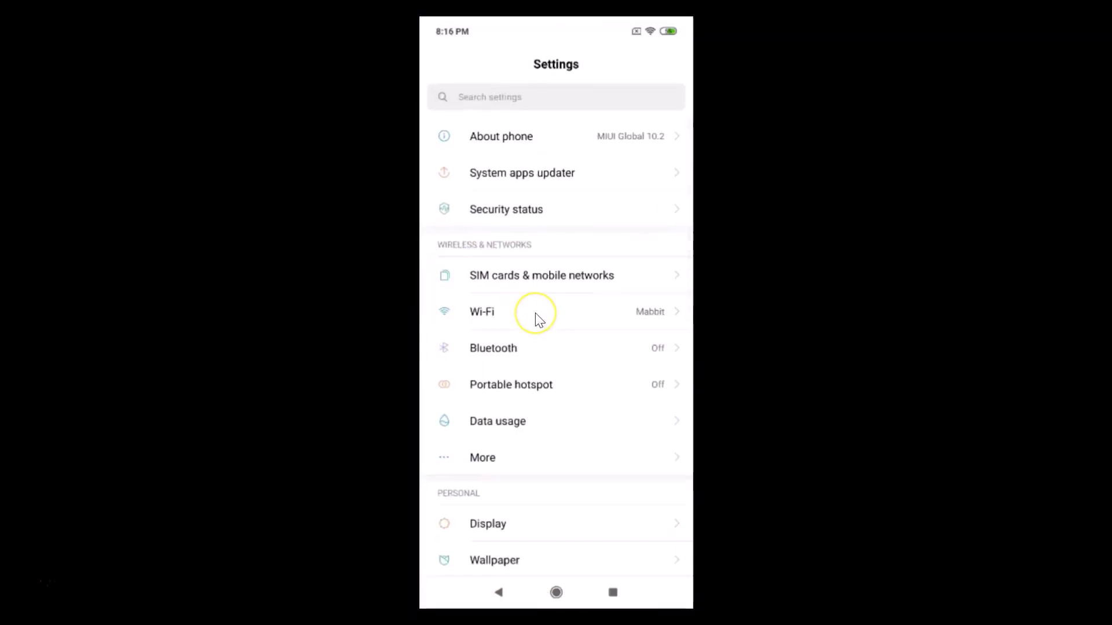
{"action": "scroll", "coordinate": [535, 315], "scroll_direction": "down", "scroll_amount": 10}
{"action": "scroll", "coordinate": [536, 320], "scroll_direction": "down", "scroll_amount": 5}
{"action": "left_click_drag", "start_coordinate": [489, 311], "coordinate": [519, 245]}
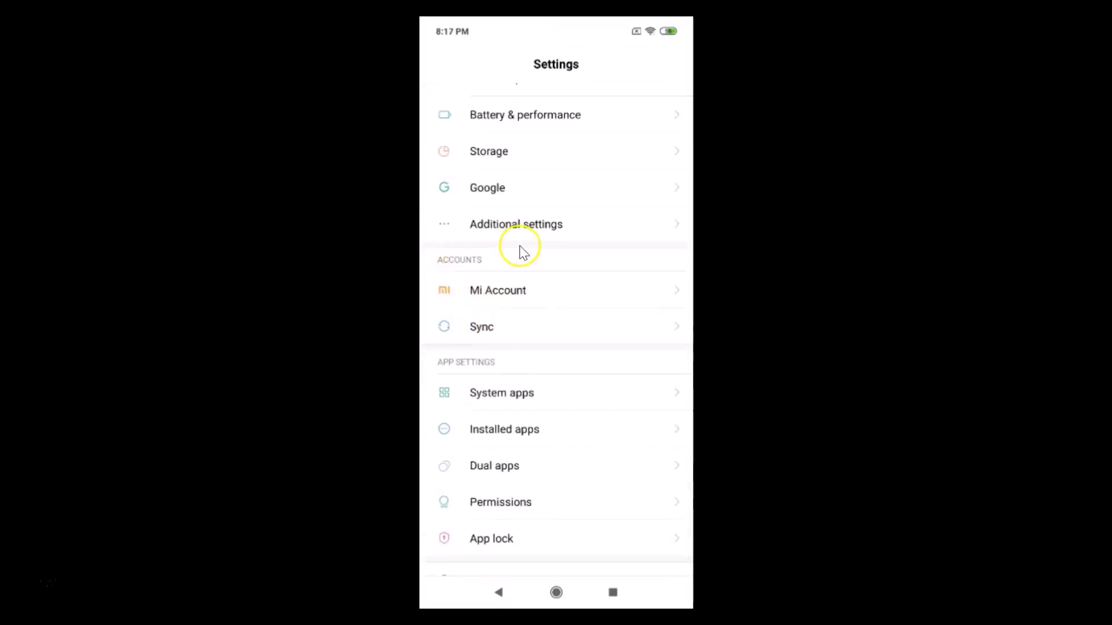
Step: Check that Sync shows Auto-sync data on with a Google account, then return to the first home page
{"action": "left_click", "coordinate": [486, 327]}
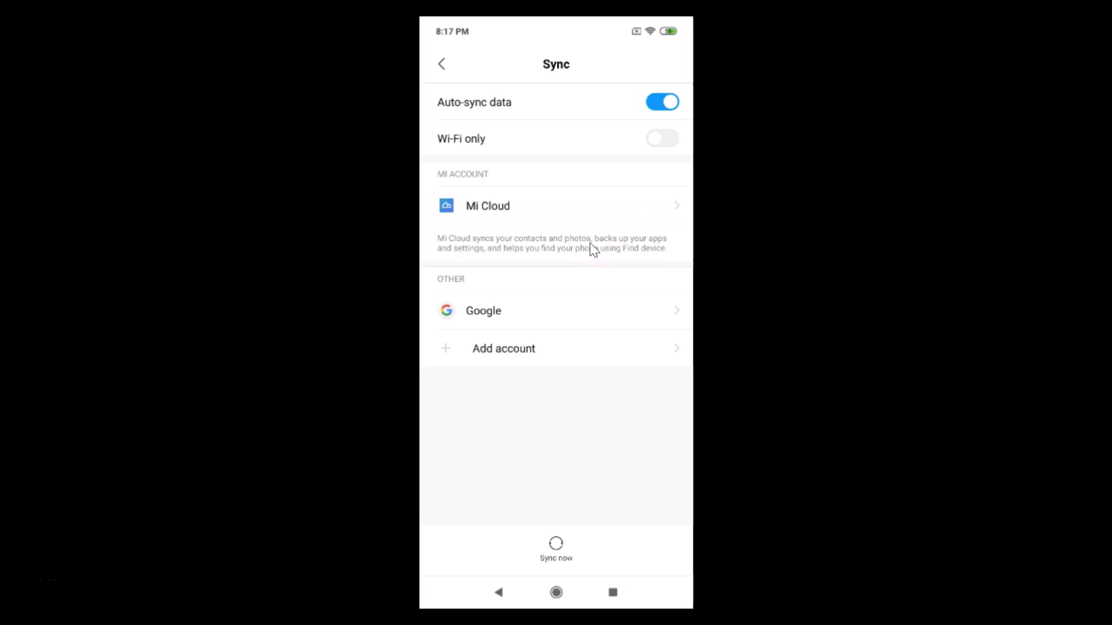
{"action": "left_click", "coordinate": [557, 593]}
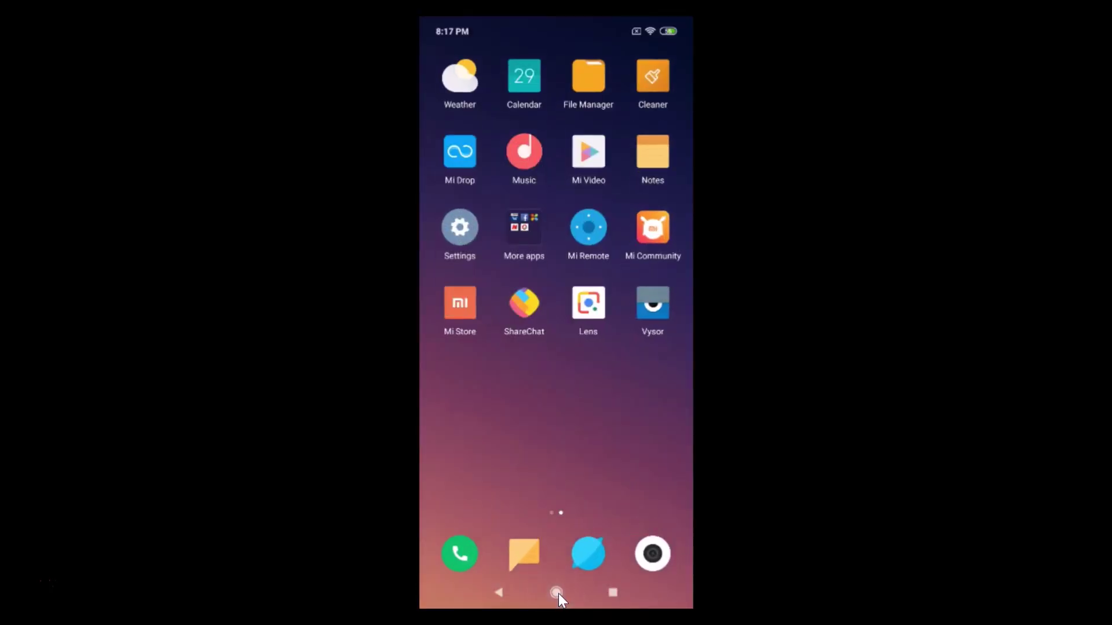
{"action": "scroll", "coordinate": [526, 458], "scroll_direction": "up", "scroll_amount": 1}
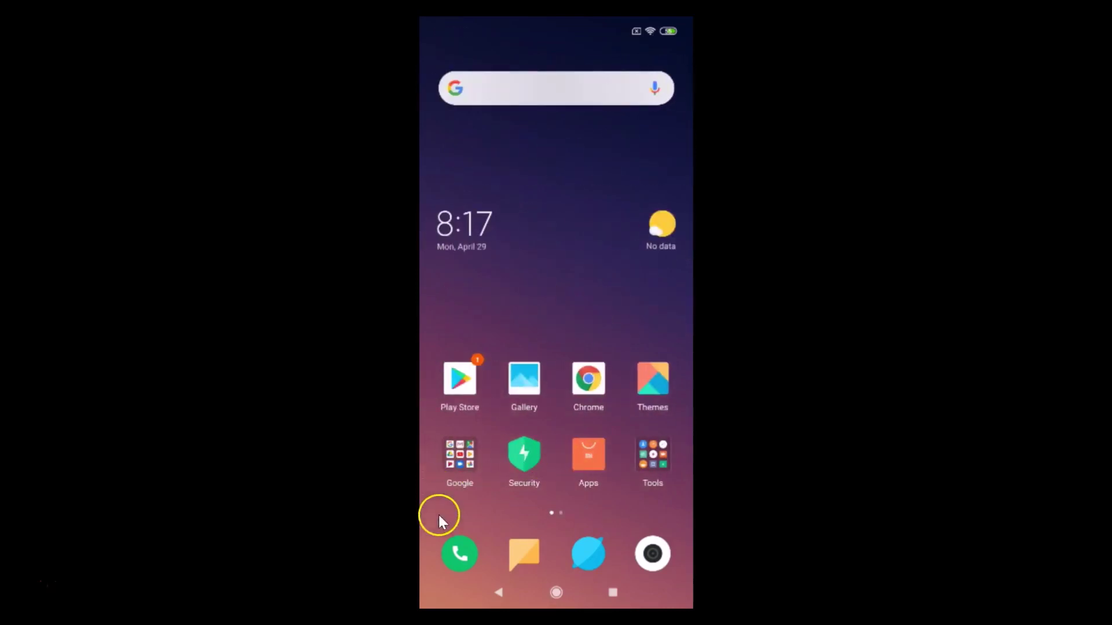
Step: Choose Manage accounts from Gmail's settings menu to reach the phone's Sync page
{"action": "left_click", "coordinate": [455, 463]}
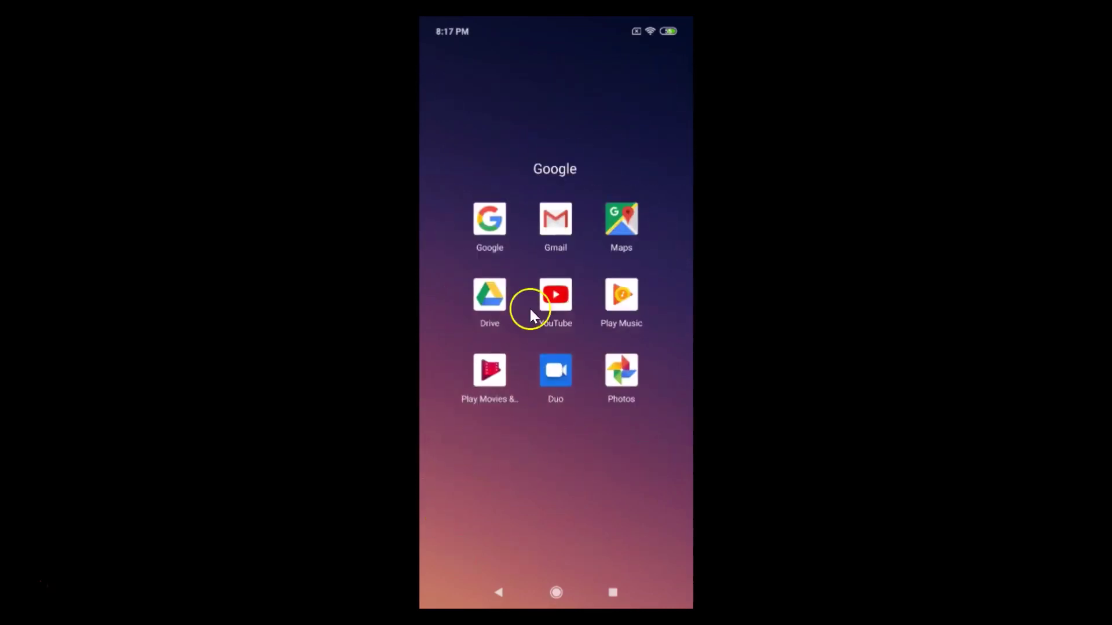
{"action": "left_click", "coordinate": [551, 217]}
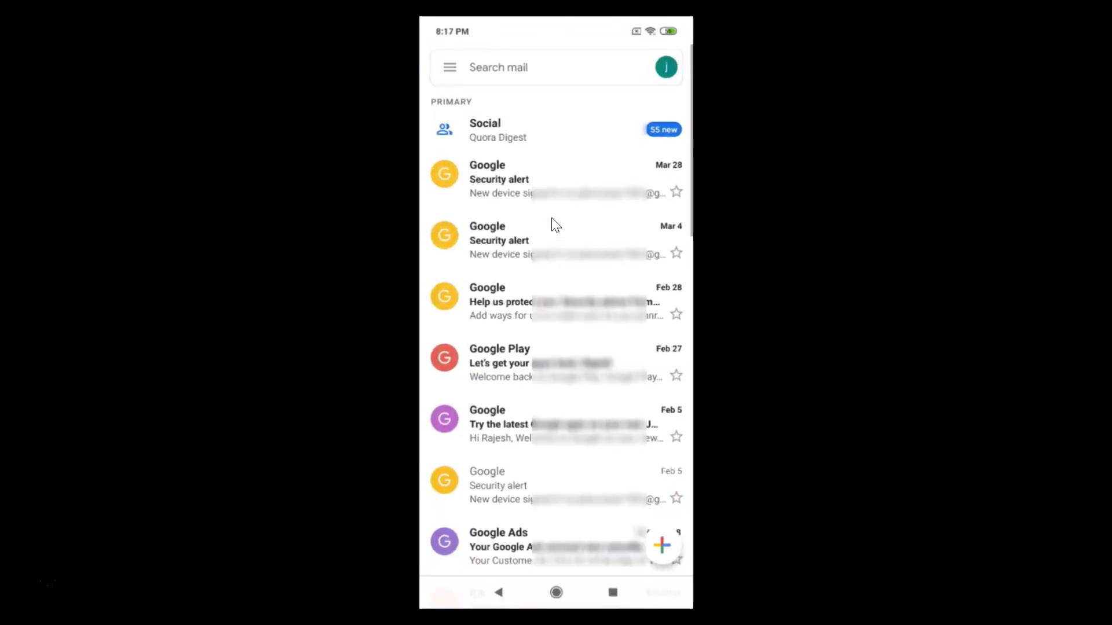
{"action": "left_click", "coordinate": [451, 69]}
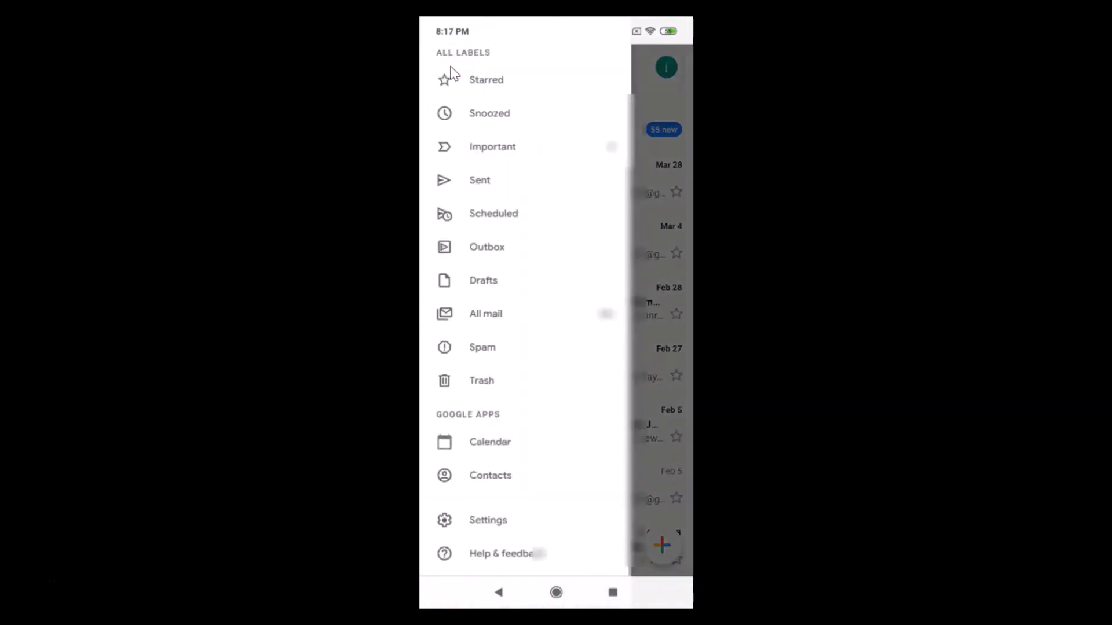
{"action": "left_click", "coordinate": [488, 518]}
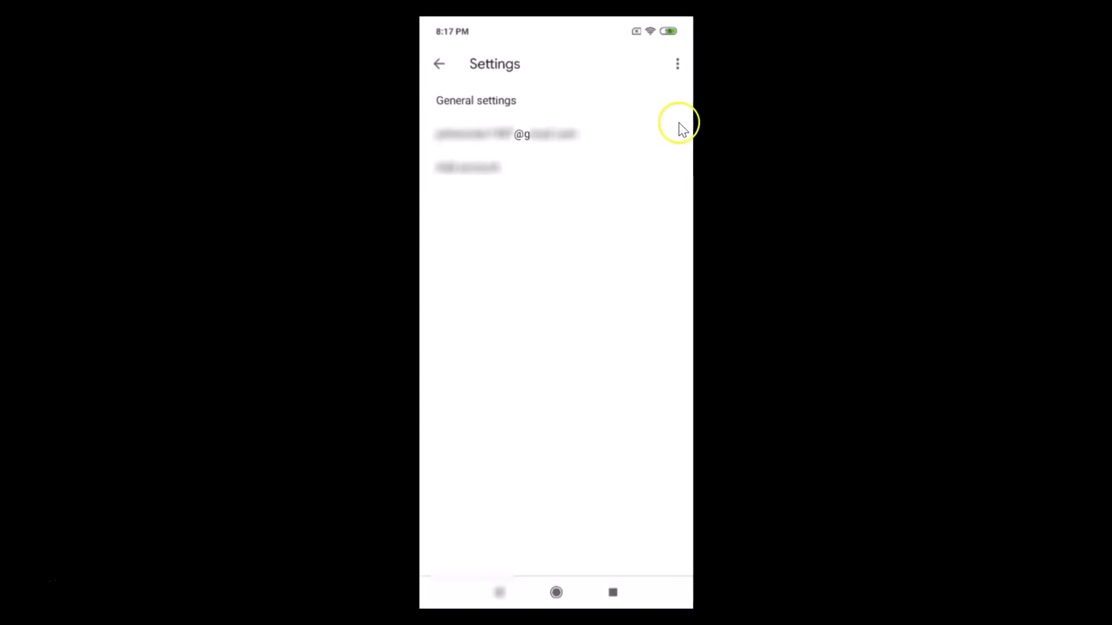
{"action": "left_click", "coordinate": [676, 62]}
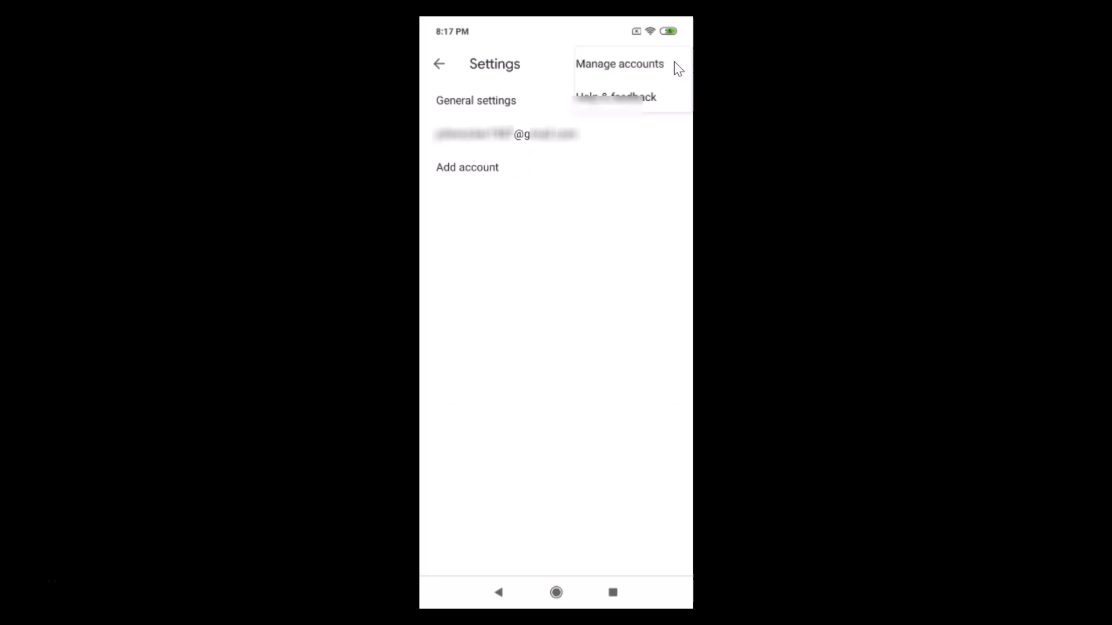
{"action": "left_click", "coordinate": [623, 70]}
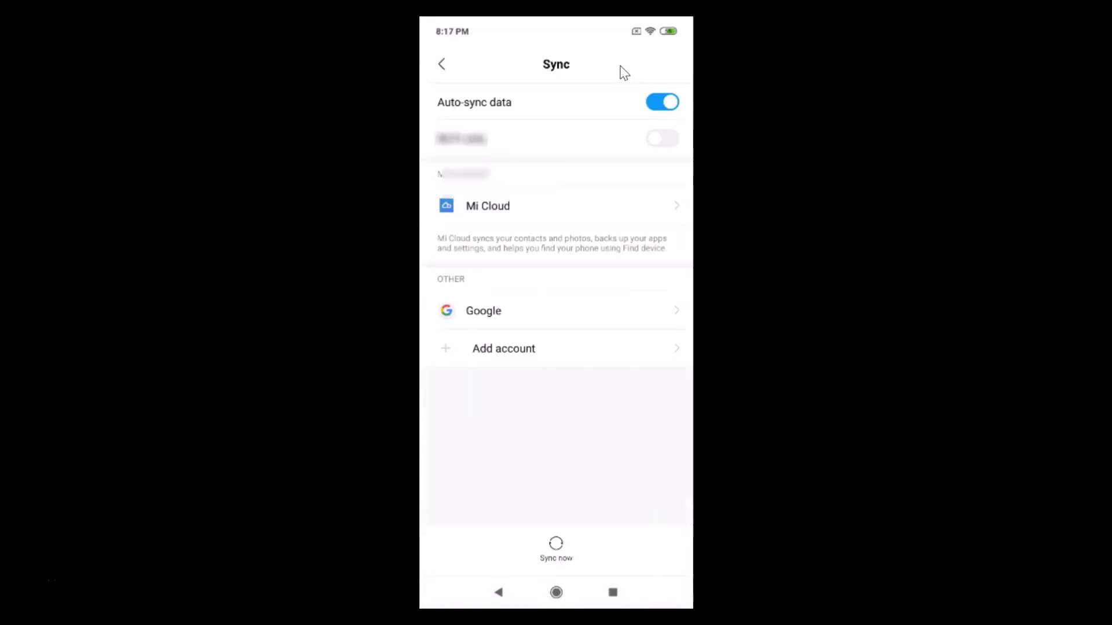
Step: Choose Remove account for the Google account and confirm the first removal dialog
{"action": "left_click", "coordinate": [513, 321]}
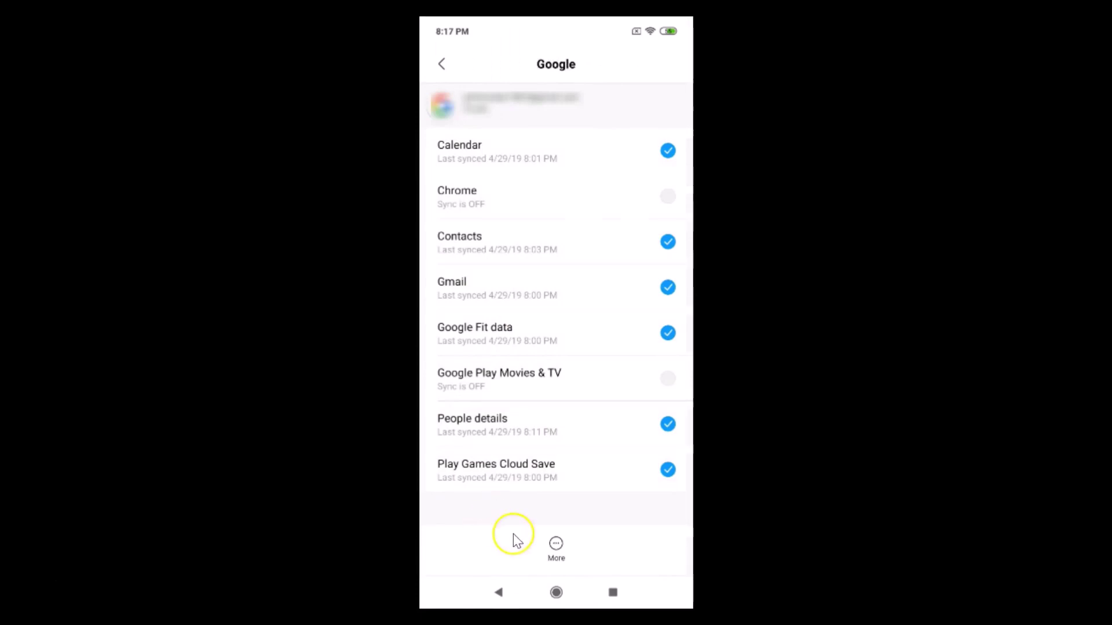
{"action": "left_click", "coordinate": [553, 547]}
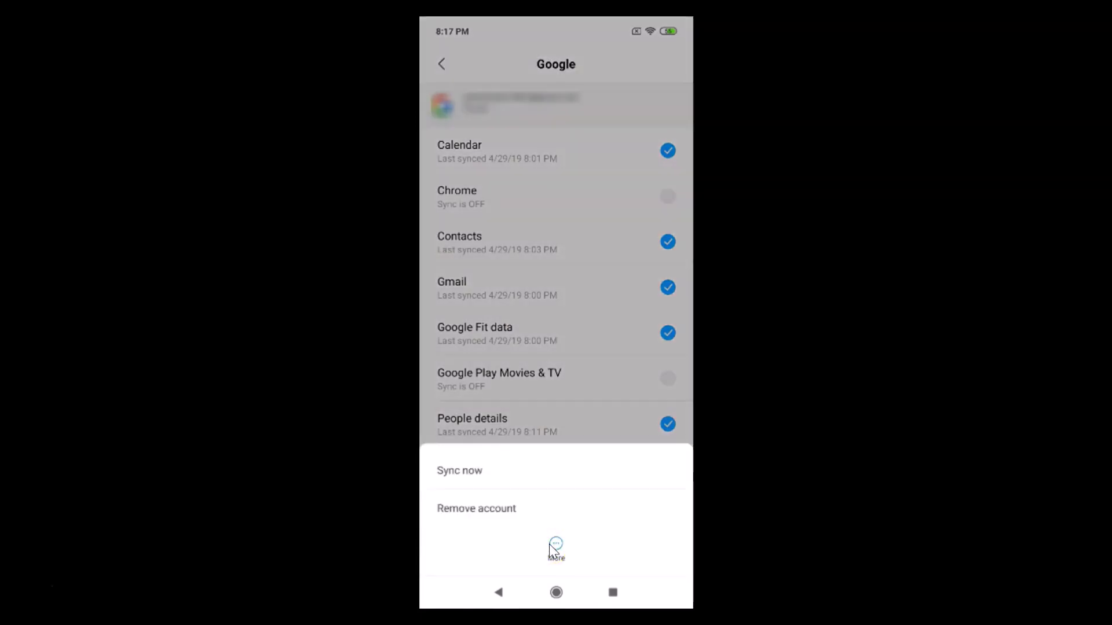
{"action": "left_click", "coordinate": [490, 508]}
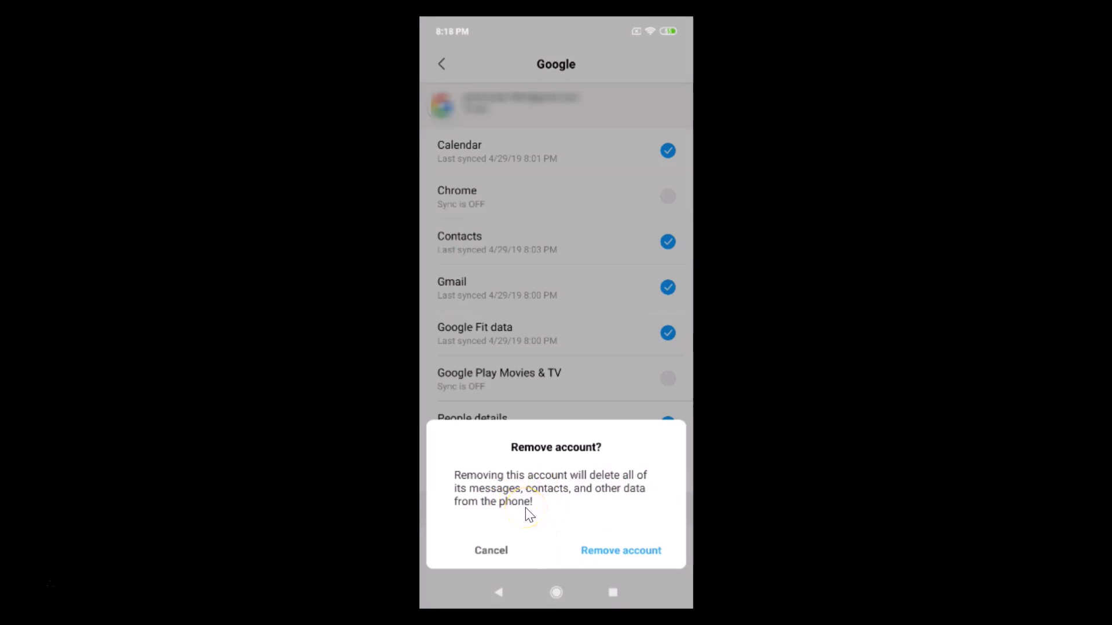
{"action": "left_click", "coordinate": [541, 496]}
{"action": "left_click", "coordinate": [618, 556]}
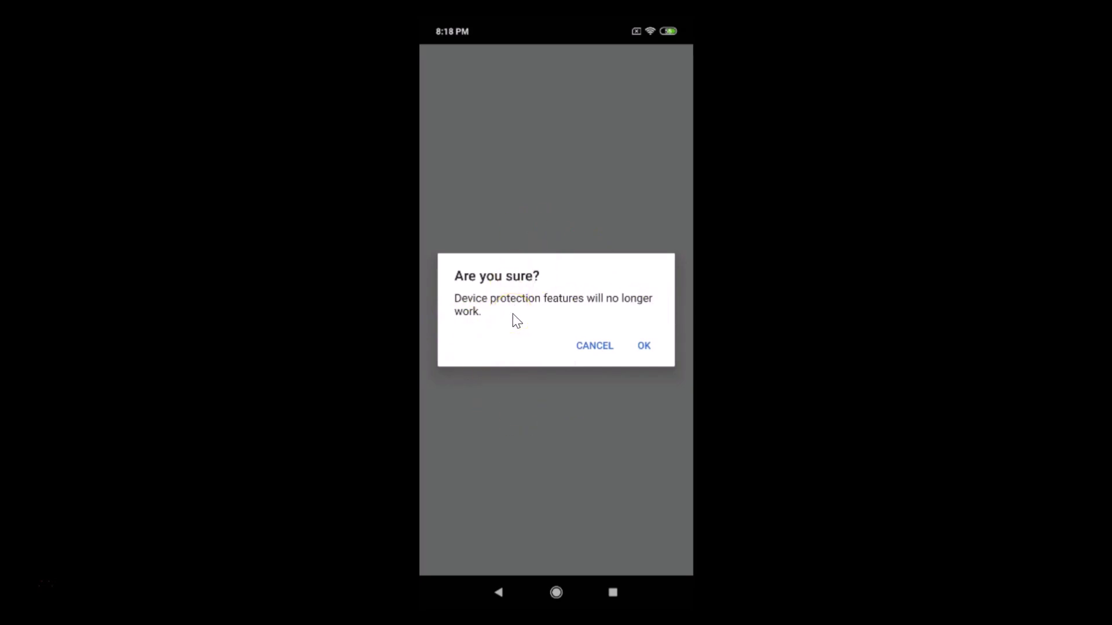
Step: Accept the warning that device protection features will stop working
{"action": "left_click", "coordinate": [538, 310]}
{"action": "left_click", "coordinate": [625, 370]}
{"action": "left_click", "coordinate": [644, 346]}
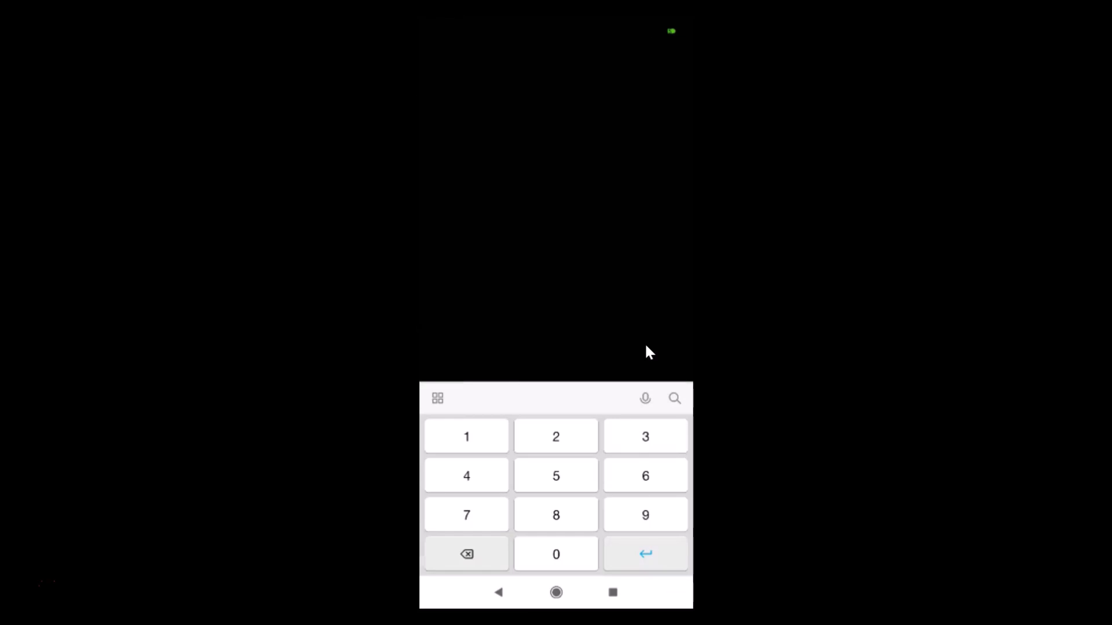
Step: Confirm with the lock-screen password, then launch Gmail to see its Welcome screen
{"action": "left_click", "coordinate": [603, 337]}
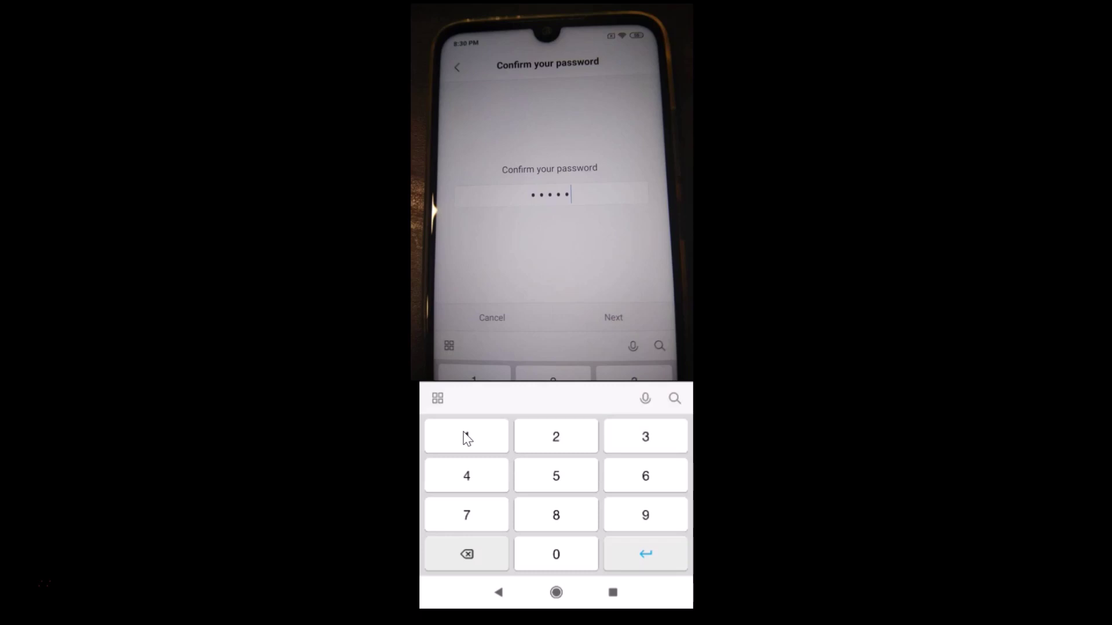
{"action": "left_click", "coordinate": [501, 366]}
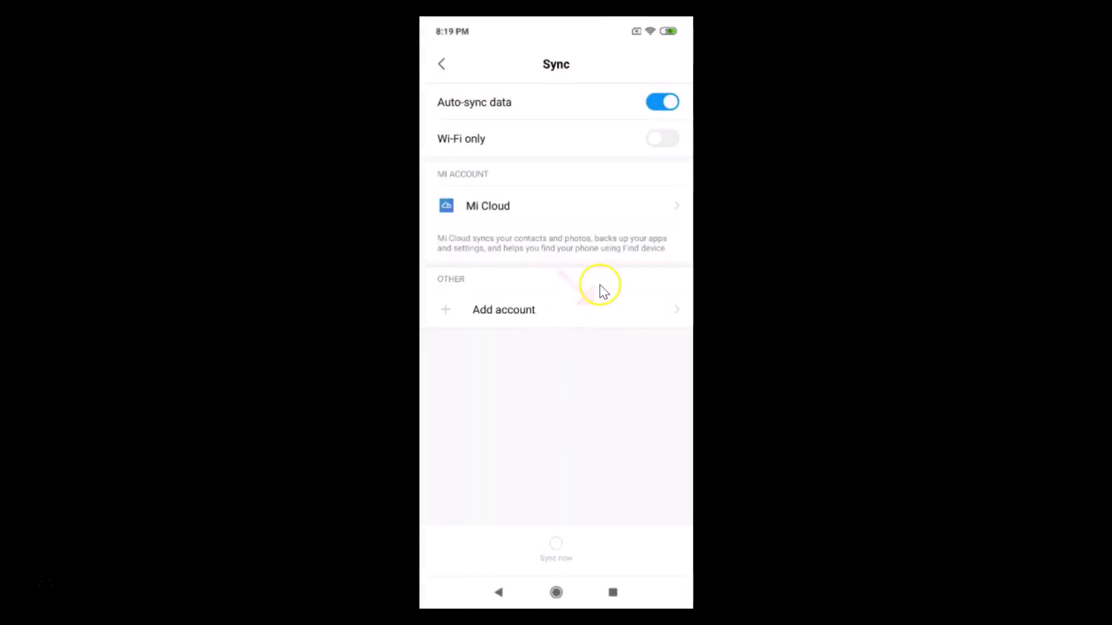
{"action": "left_click", "coordinate": [557, 592]}
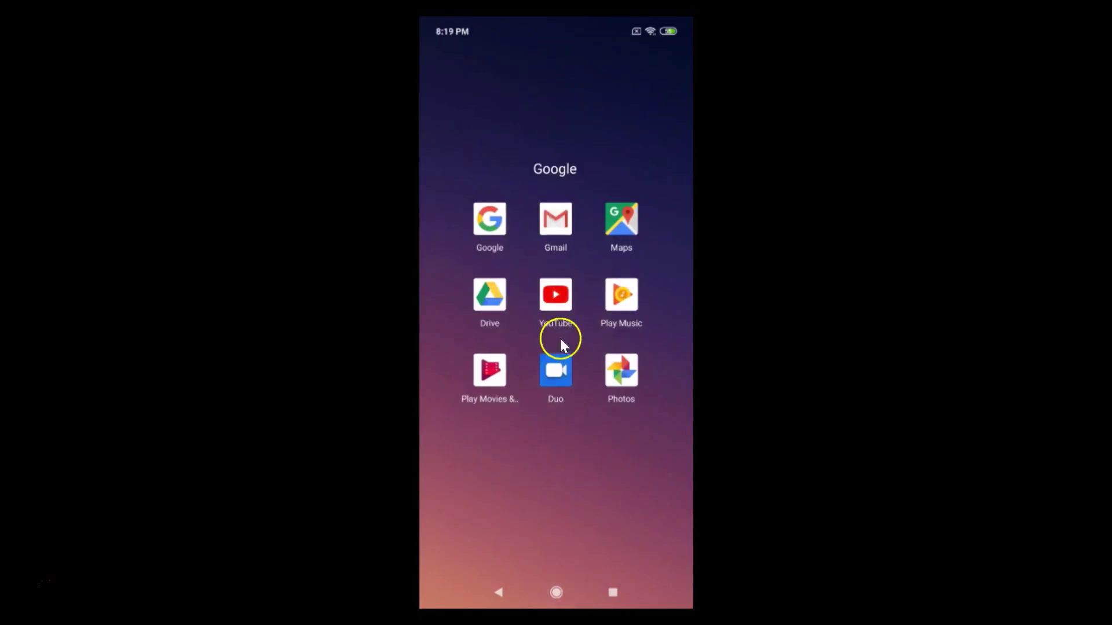
{"action": "left_click", "coordinate": [550, 228]}
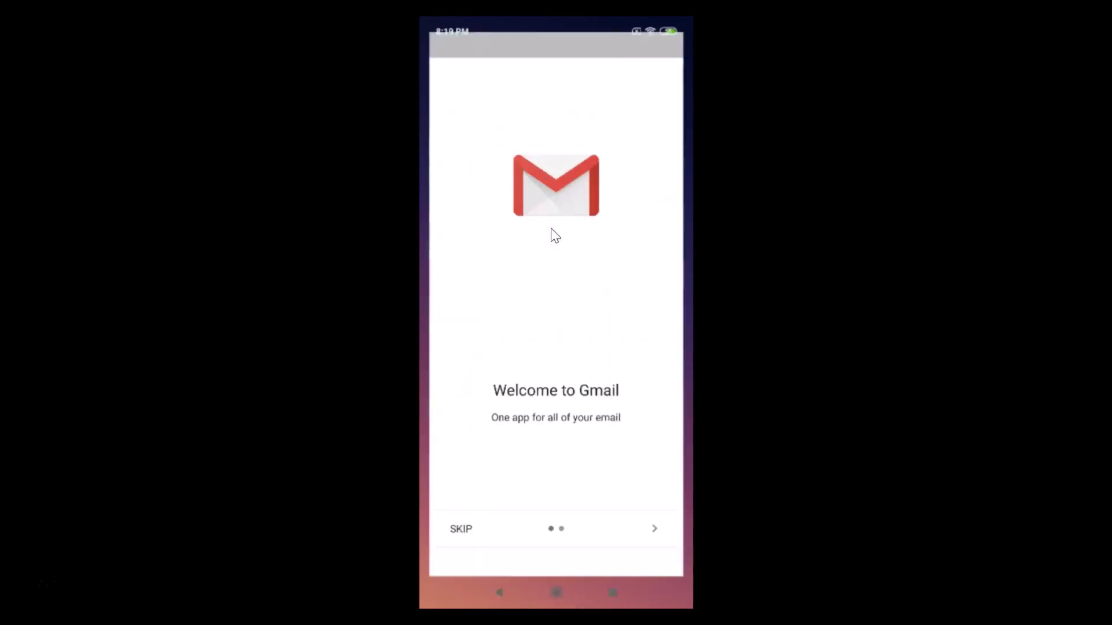